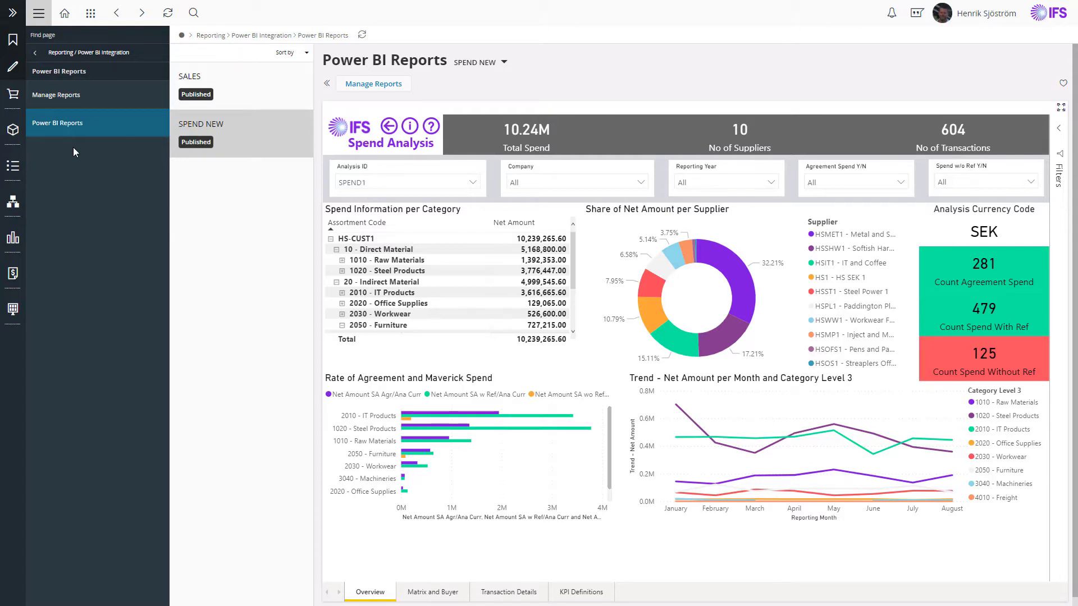
- In the HS-CUST1 assortment, expand Direct, Indirect Material and 2010 - IT Products, then open 201010 - Hardware
{"action": "left_click", "coordinate": [14, 205]}
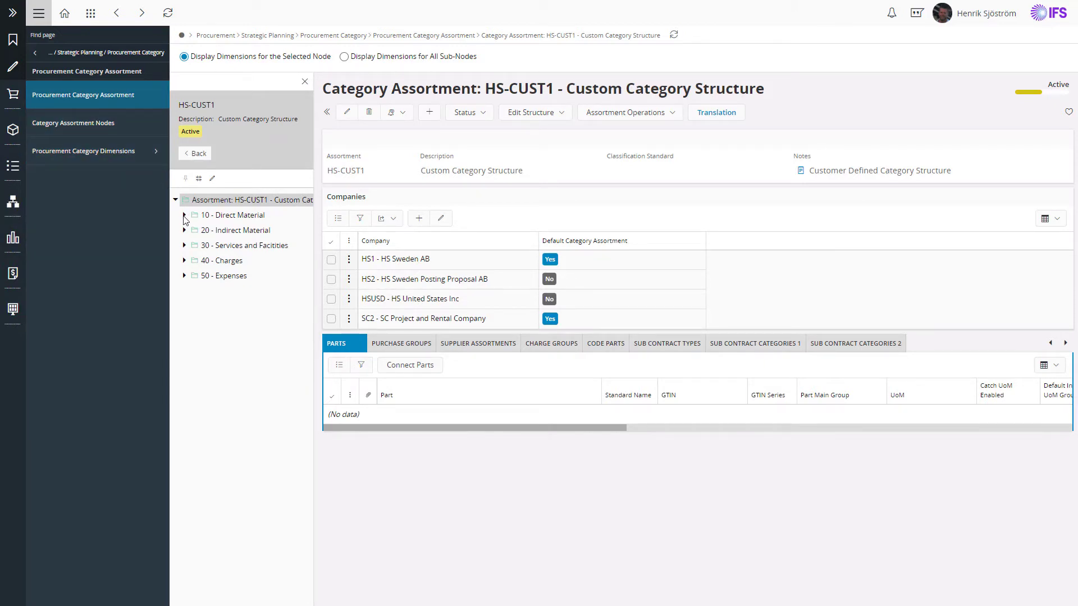
{"action": "left_click", "coordinate": [184, 216]}
{"action": "left_click", "coordinate": [184, 321]}
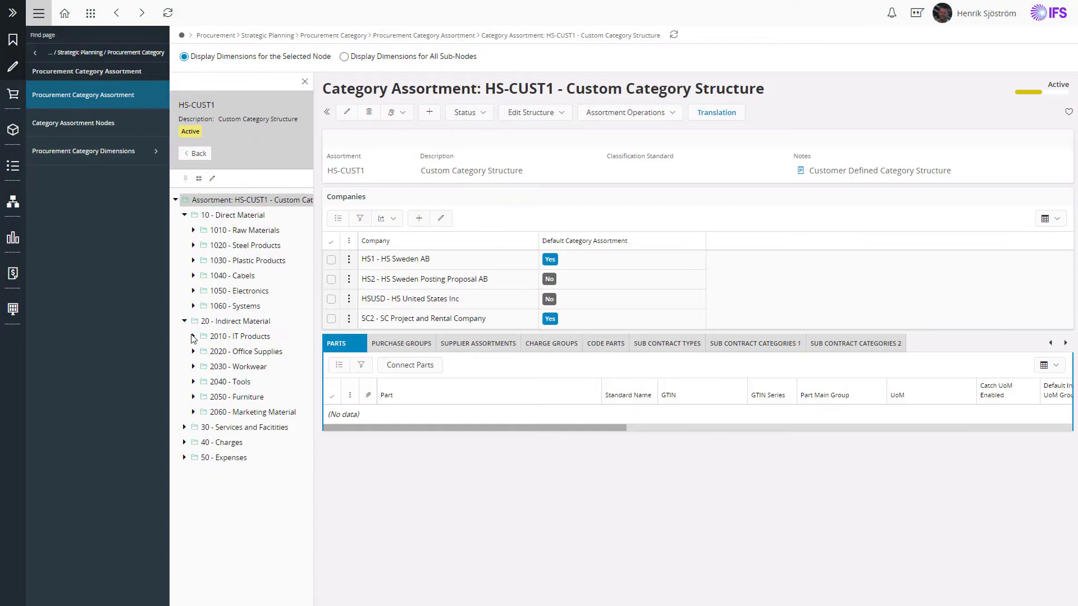
{"action": "left_click", "coordinate": [193, 337]}
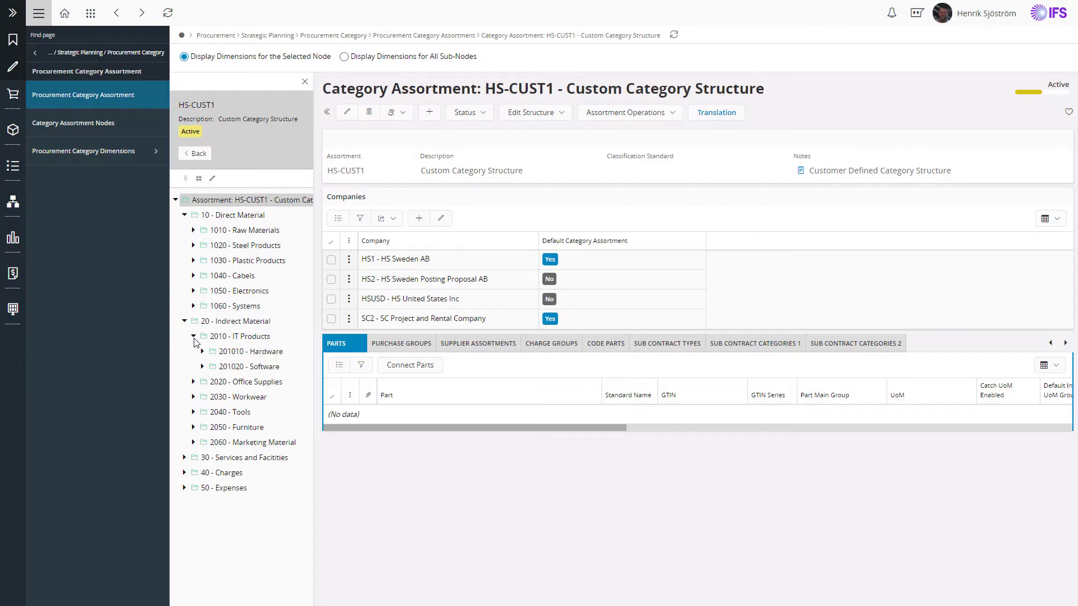
{"action": "left_click", "coordinate": [251, 352]}
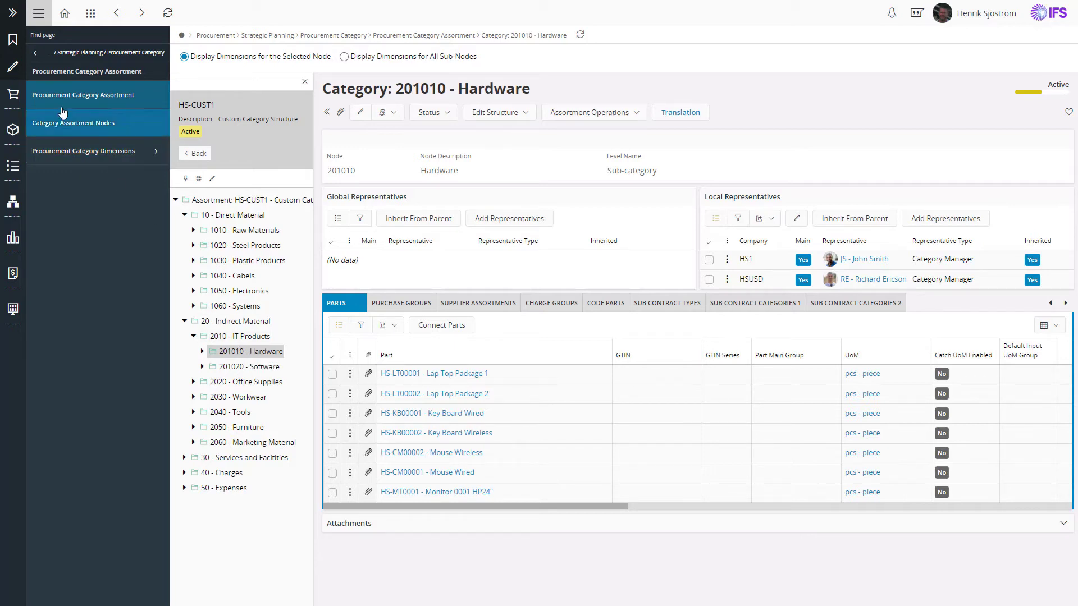
- Go to Strategic Planning > Spend Analysis > Spend Analysis Settings and view analysis SPEND2
{"action": "left_click", "coordinate": [34, 54]}
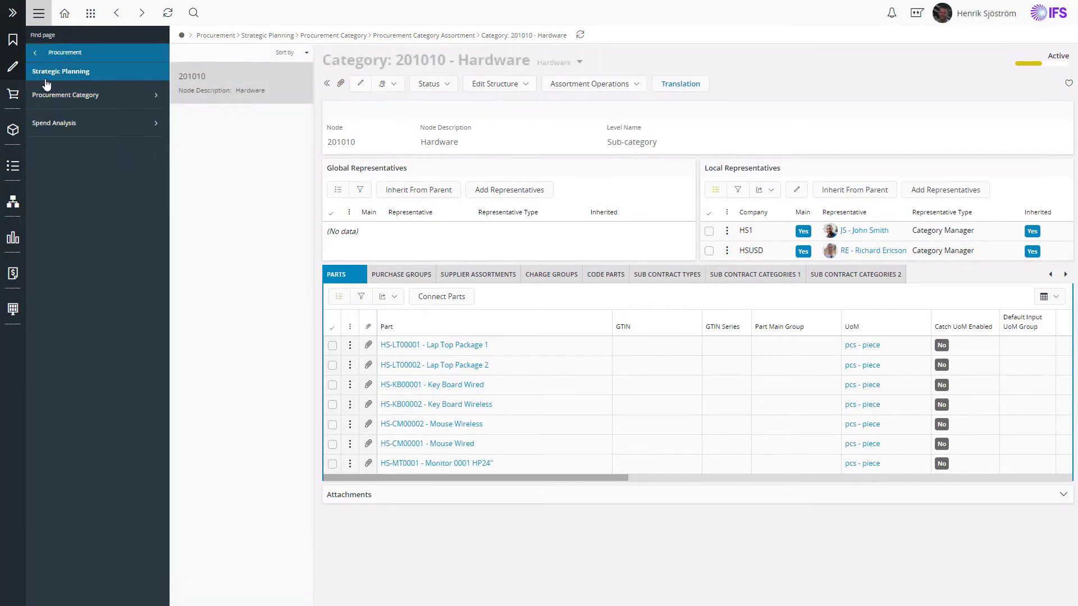
{"action": "left_click", "coordinate": [45, 125]}
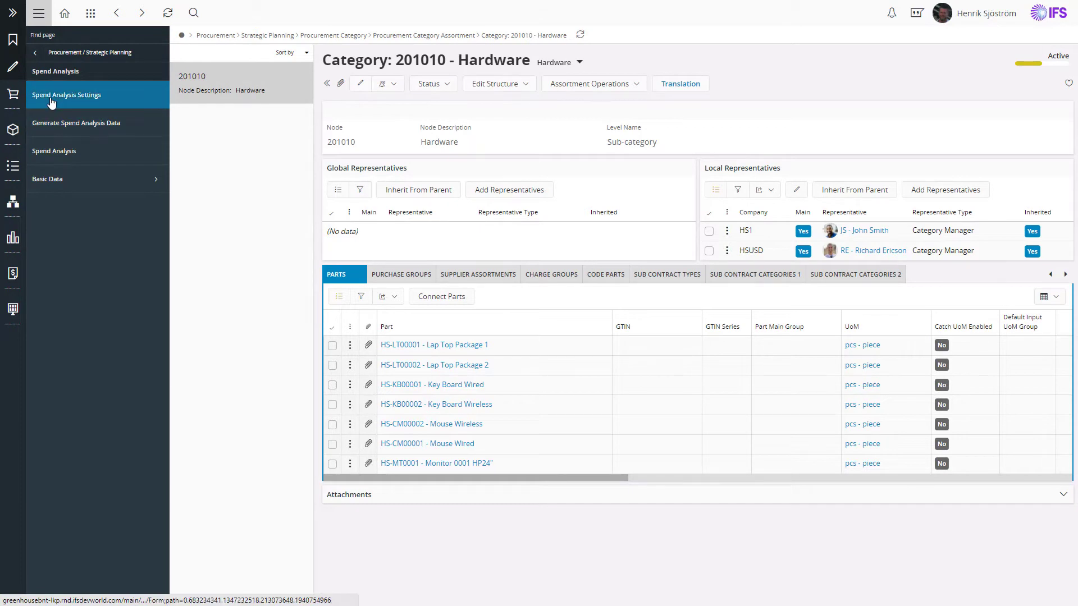
{"action": "left_click", "coordinate": [51, 101]}
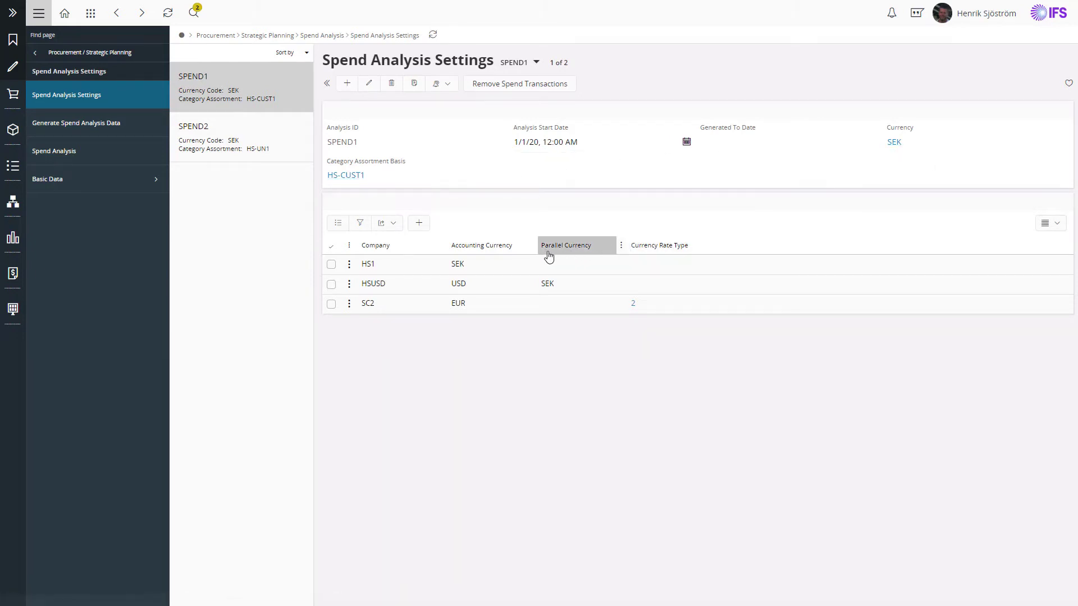
{"action": "left_click", "coordinate": [259, 134]}
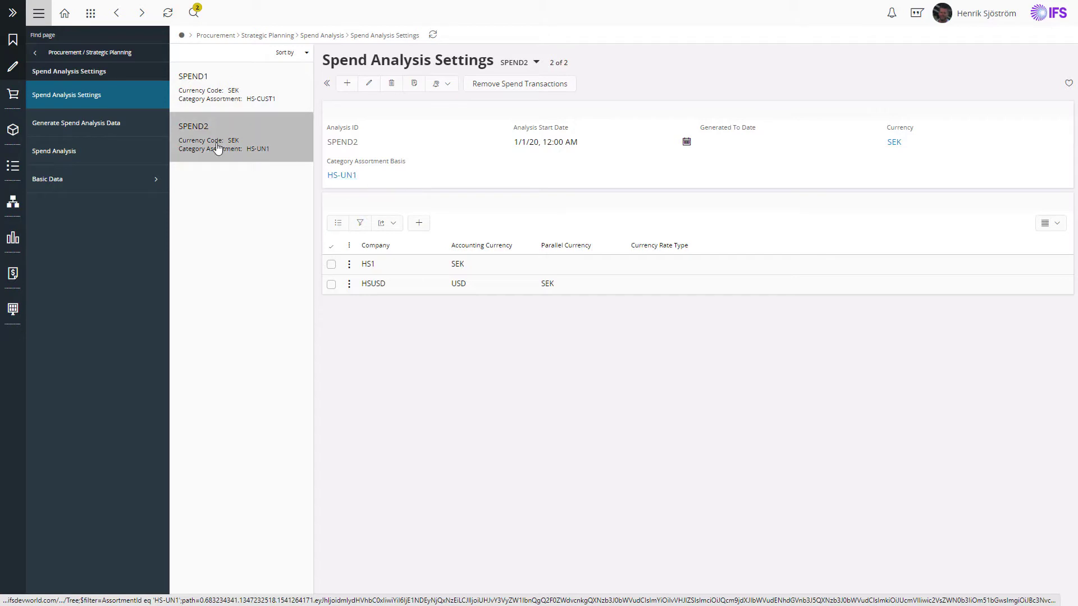
- Schedule spend analysis data generation for SPEND1, then view the Spend Analysis transaction list
{"action": "left_click", "coordinate": [107, 123]}
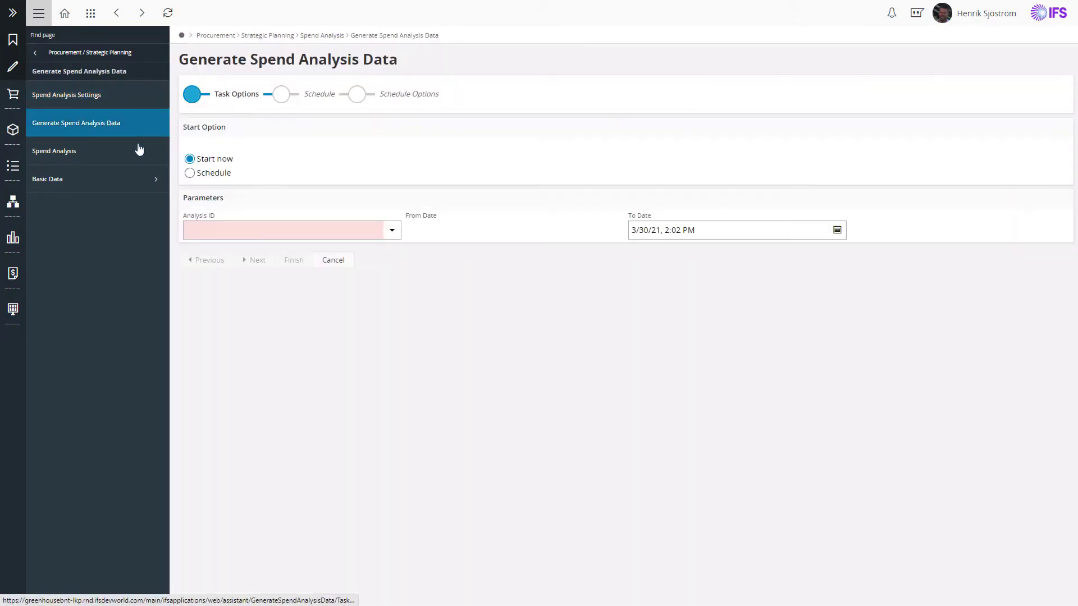
{"action": "left_click", "coordinate": [393, 235]}
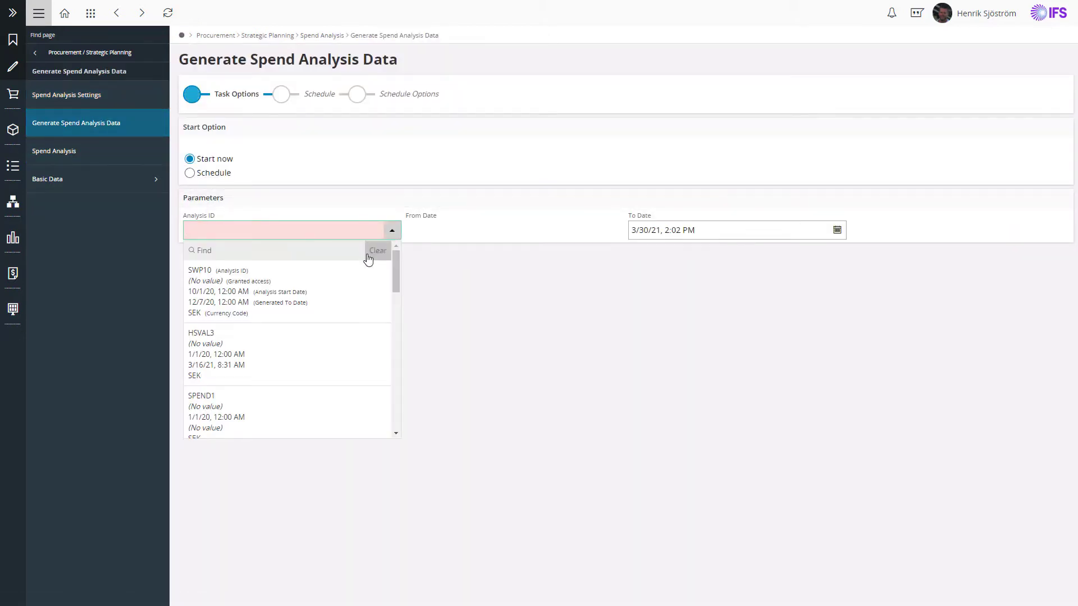
{"action": "left_click", "coordinate": [265, 409]}
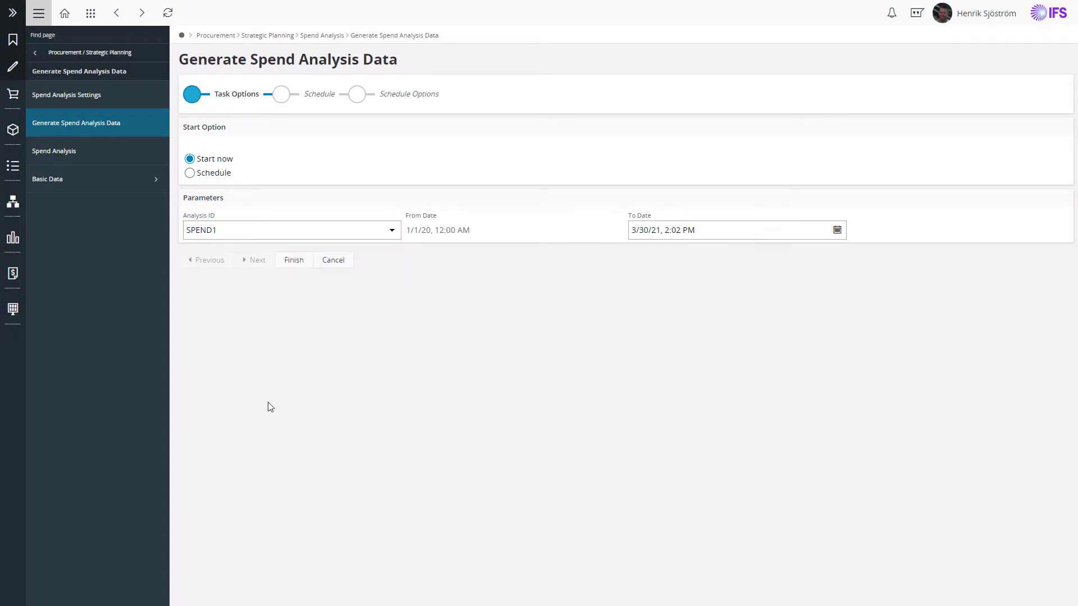
{"action": "left_click", "coordinate": [213, 174]}
{"action": "left_click", "coordinate": [270, 260]}
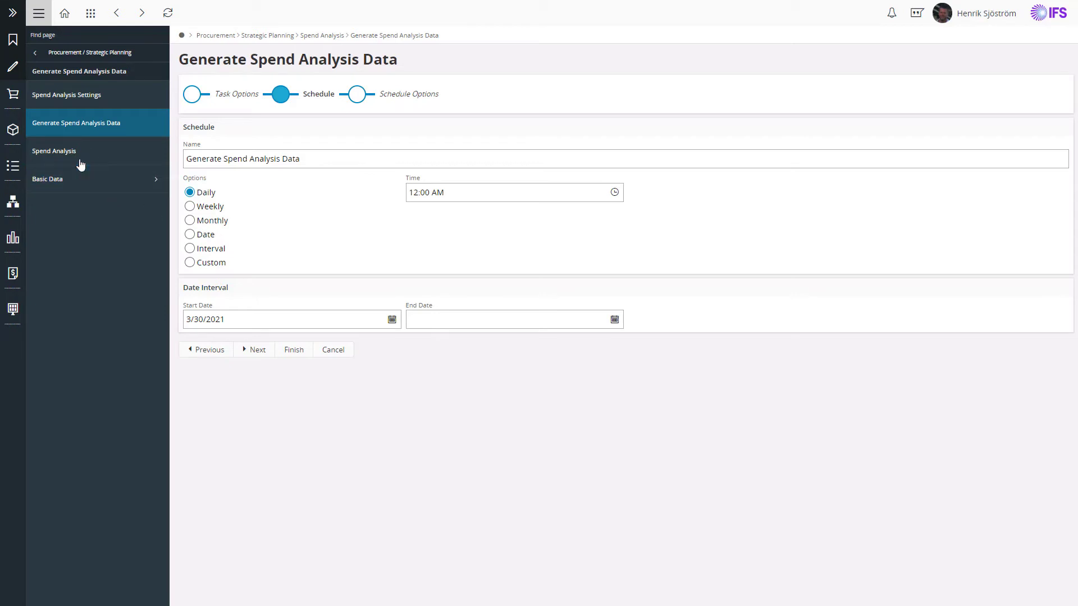
{"action": "left_click", "coordinate": [77, 162]}
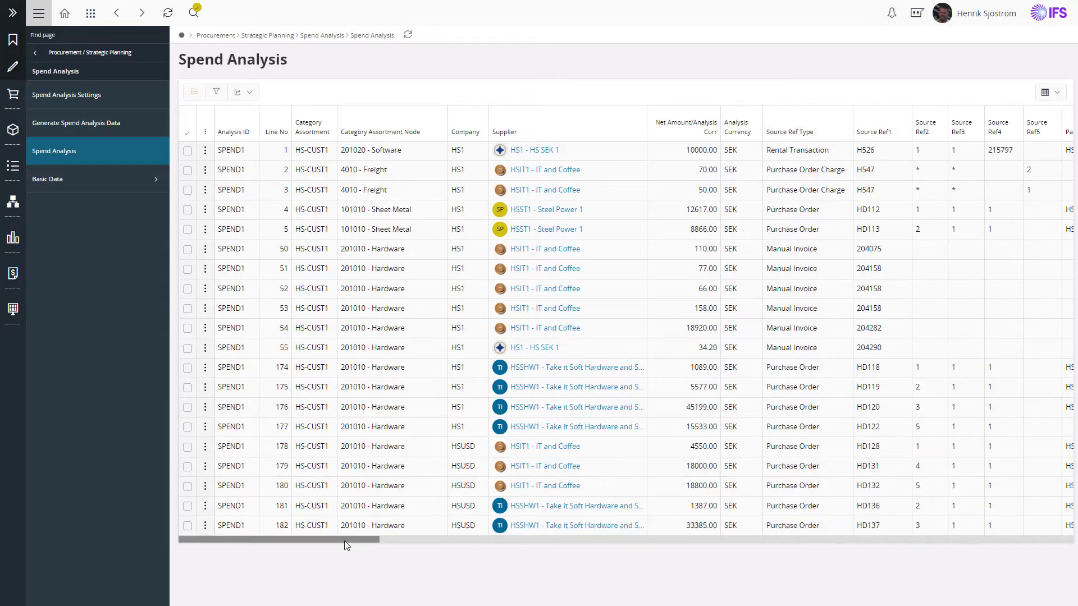
{"action": "left_click_drag", "start_coordinate": [345, 540], "coordinate": [683, 546]}
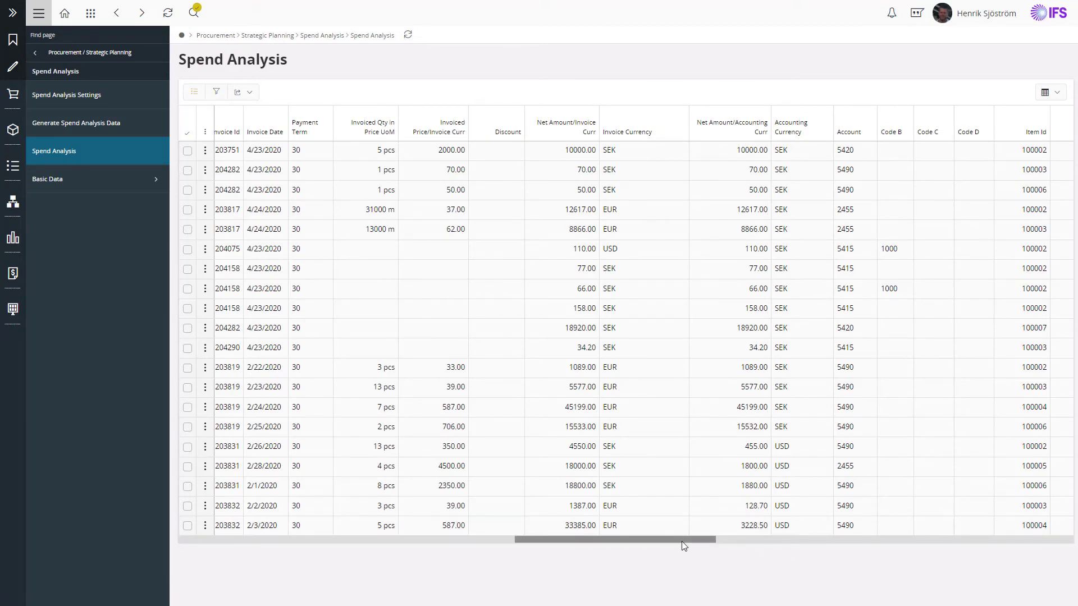
{"action": "left_click_drag", "start_coordinate": [681, 541], "coordinate": [302, 549]}
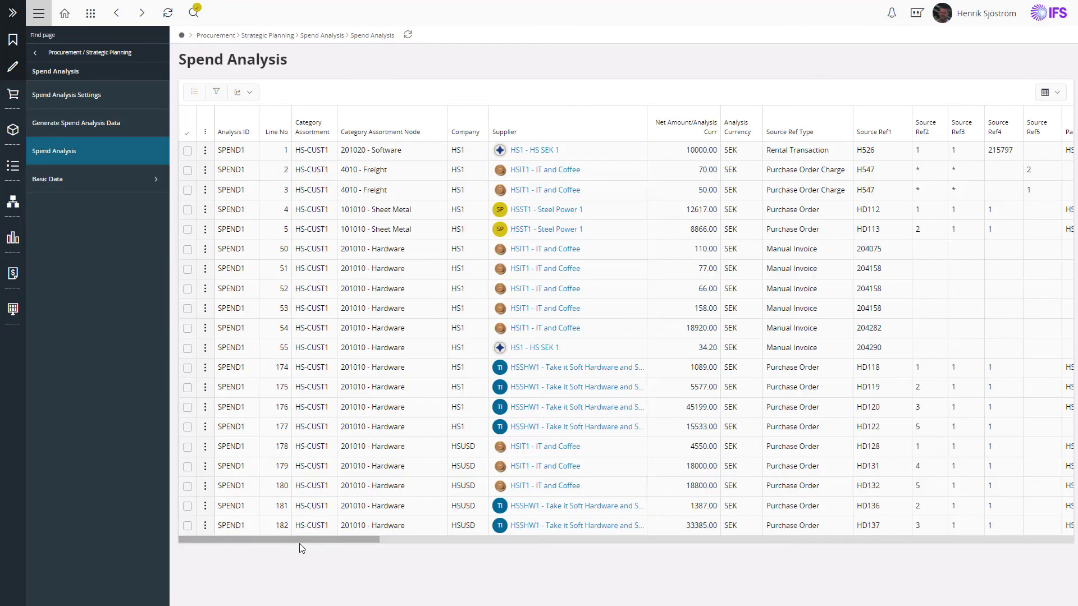
- Manually update the category of the first spend line, then view the SPEND NEW Power BI report
{"action": "left_click", "coordinate": [187, 152]}
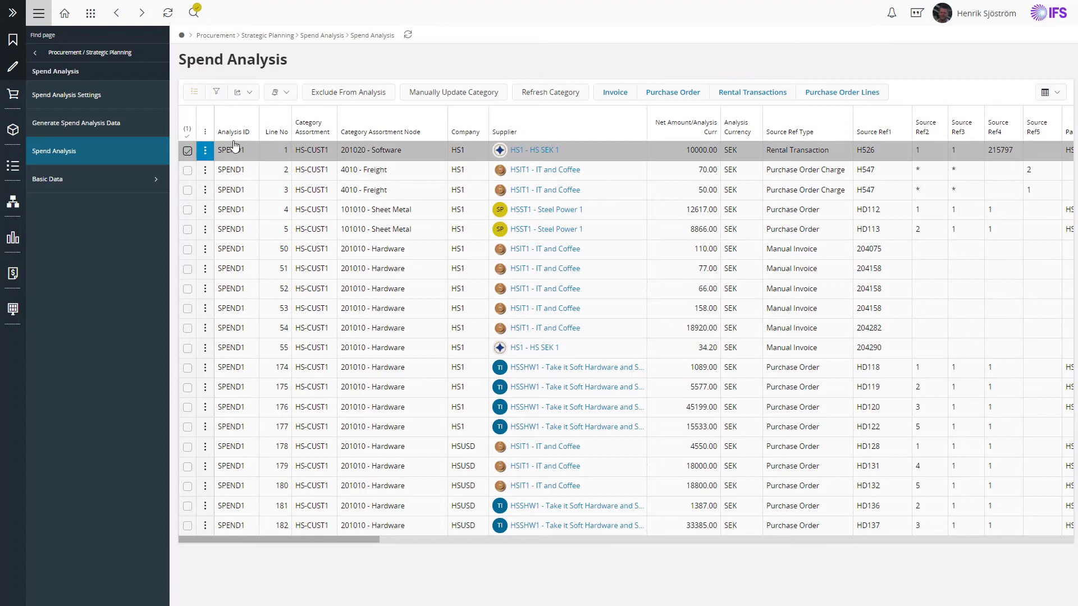
{"action": "left_click", "coordinate": [459, 101]}
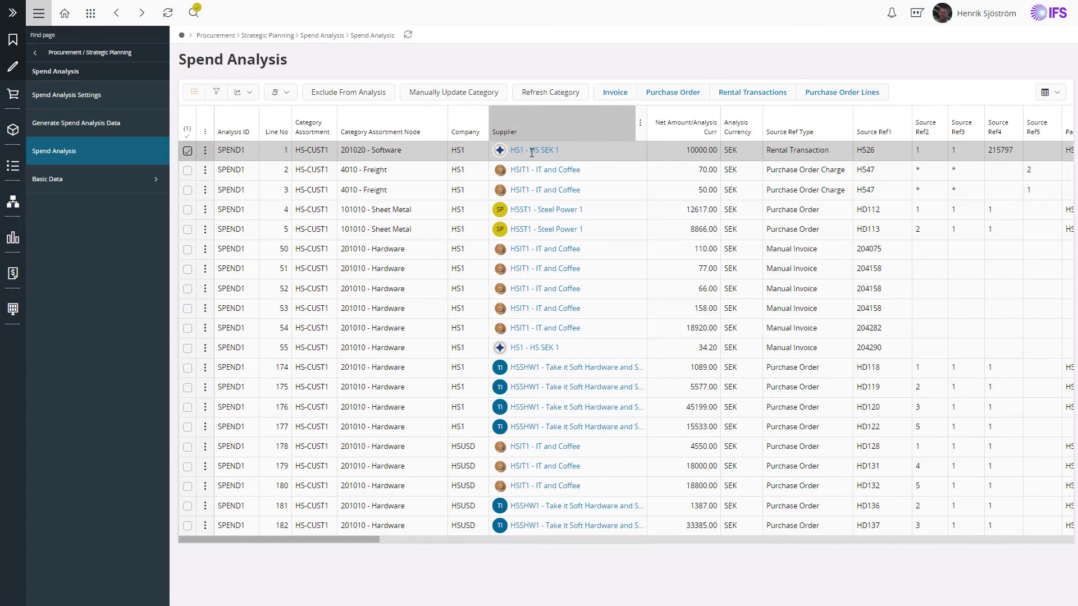
{"action": "left_click", "coordinate": [15, 314]}
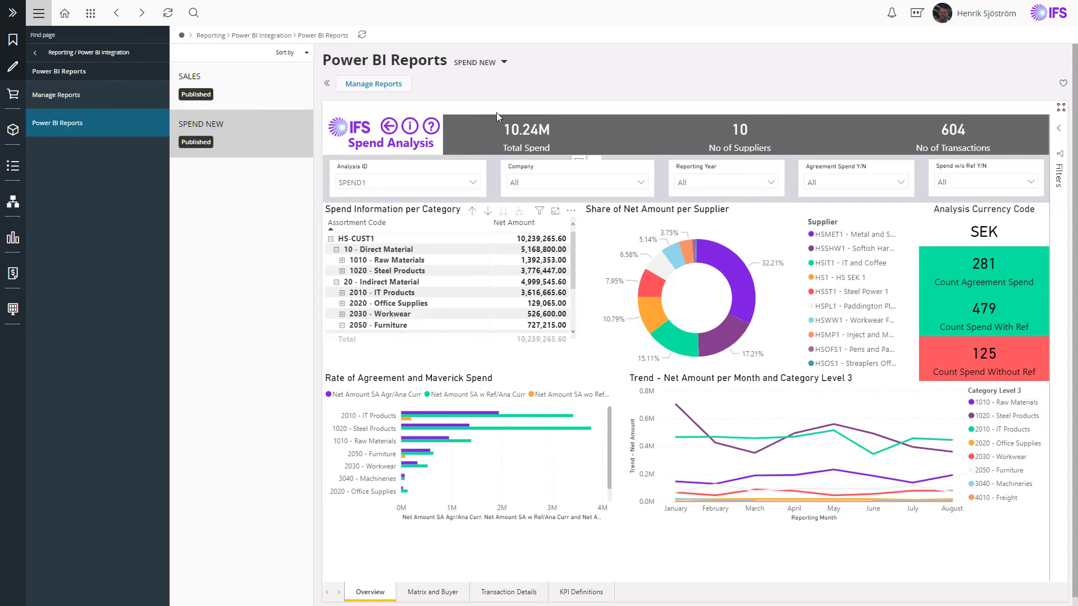
- In full screen, expand 2010 - IT Products and filter the report to 201010 - Hardware
{"action": "left_click", "coordinate": [1061, 108]}
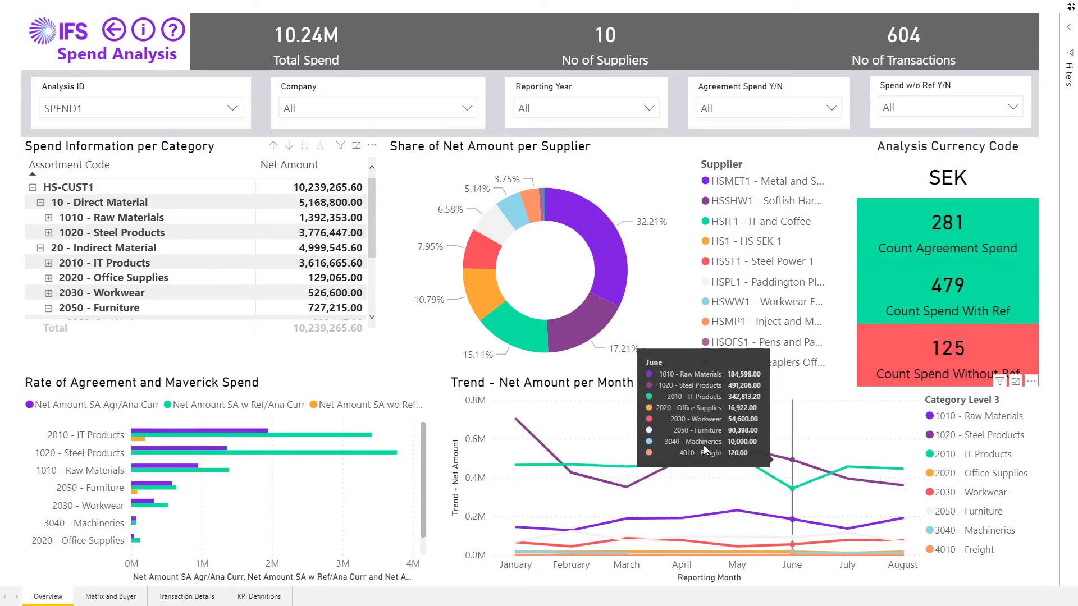
{"action": "left_click", "coordinate": [49, 263]}
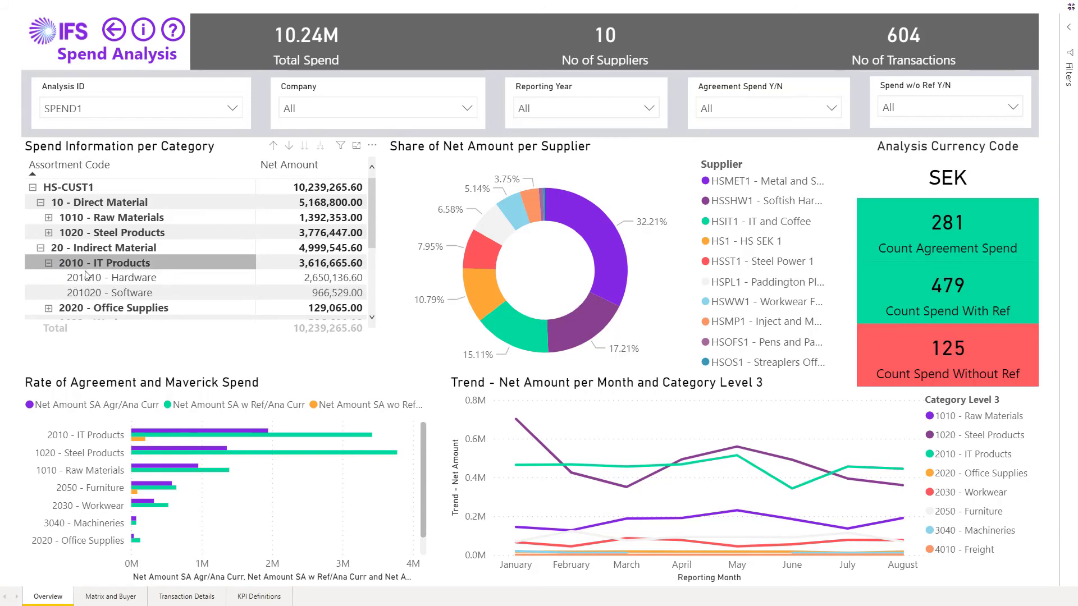
{"action": "left_click", "coordinate": [138, 277]}
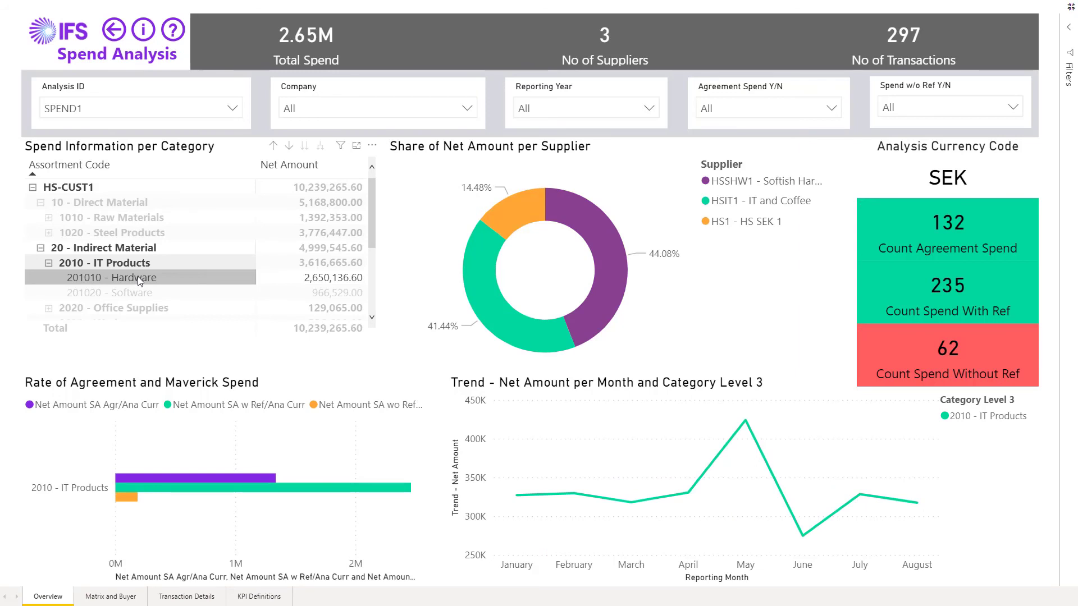
- Set the Spend w/o Ref slicer to show only Y
{"action": "left_click", "coordinate": [1013, 108]}
{"action": "left_click", "coordinate": [921, 147]}
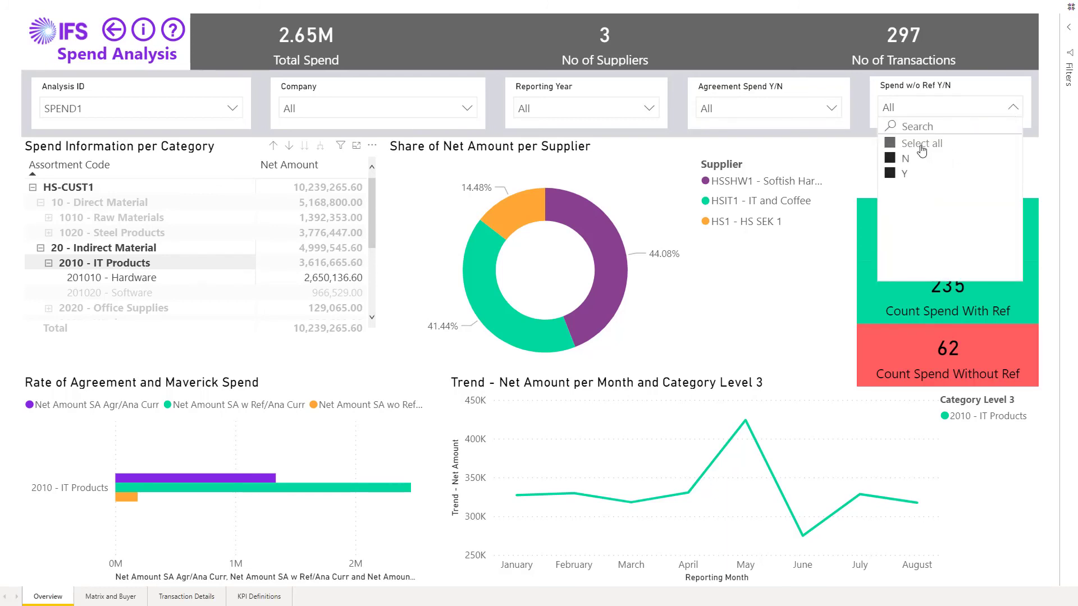
{"action": "left_click", "coordinate": [890, 175]}
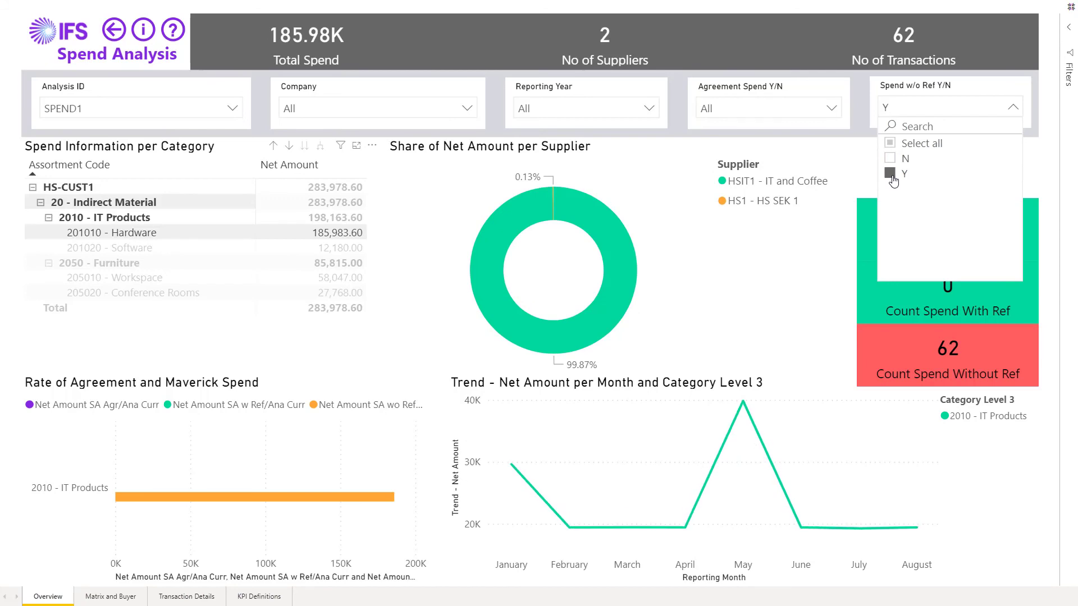
- Drill through May's peak to Transaction Details and open line 353 in IFS Cloud
{"action": "right_click", "coordinate": [744, 405]}
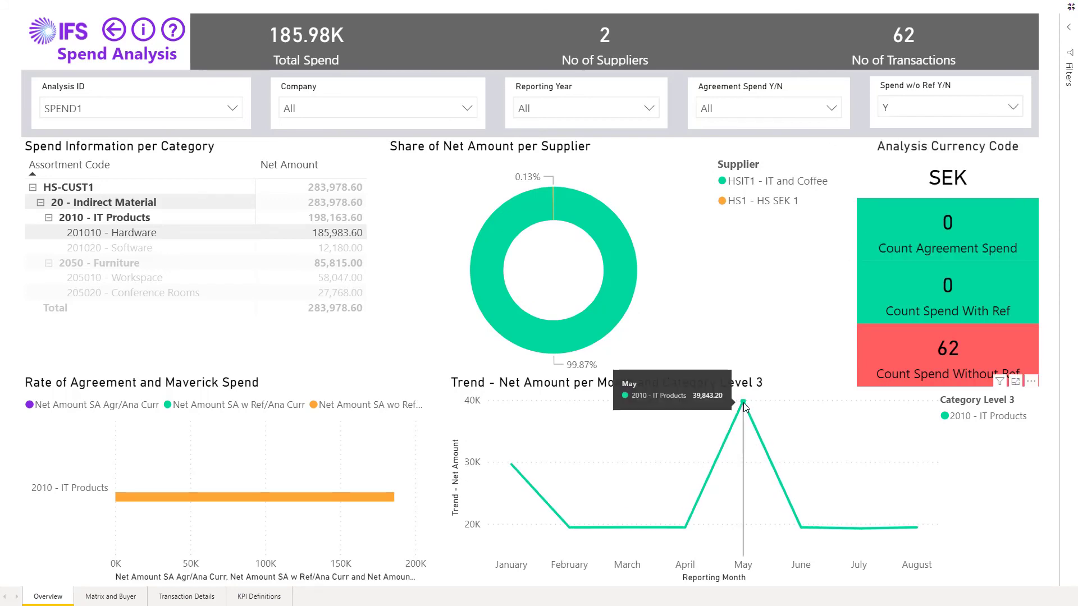
{"action": "mouse_move", "coordinate": [797, 456]}
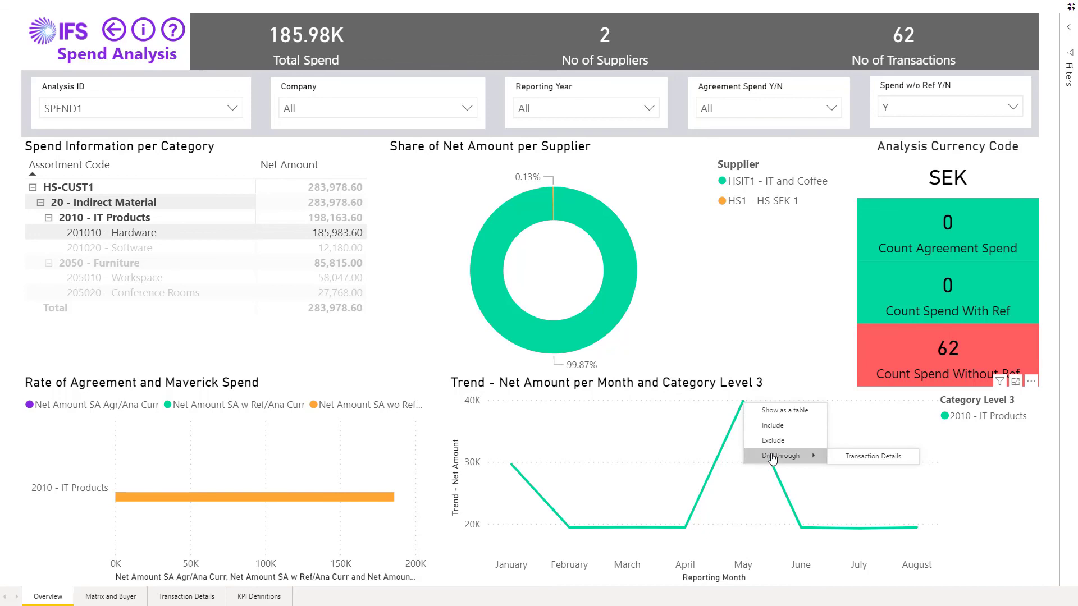
{"action": "left_click", "coordinate": [850, 456]}
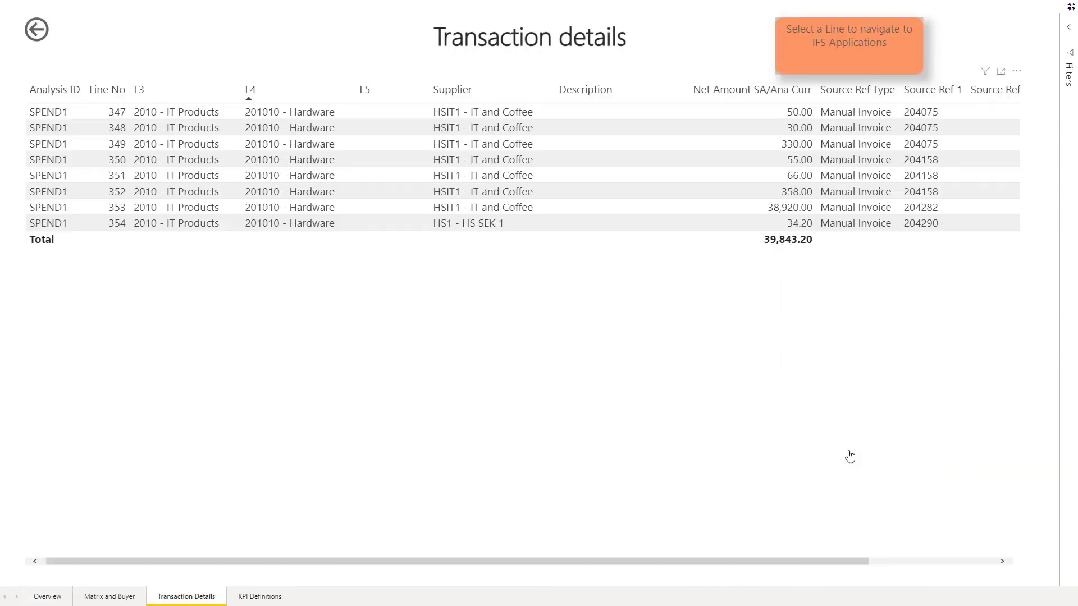
{"action": "left_click", "coordinate": [554, 208]}
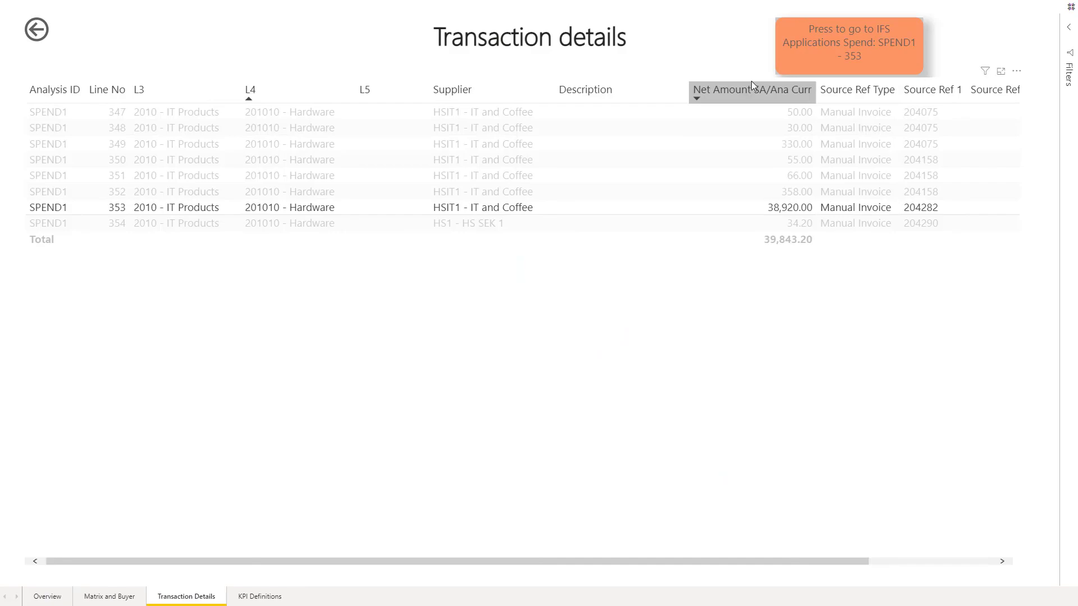
{"action": "left_click", "coordinate": [831, 57]}
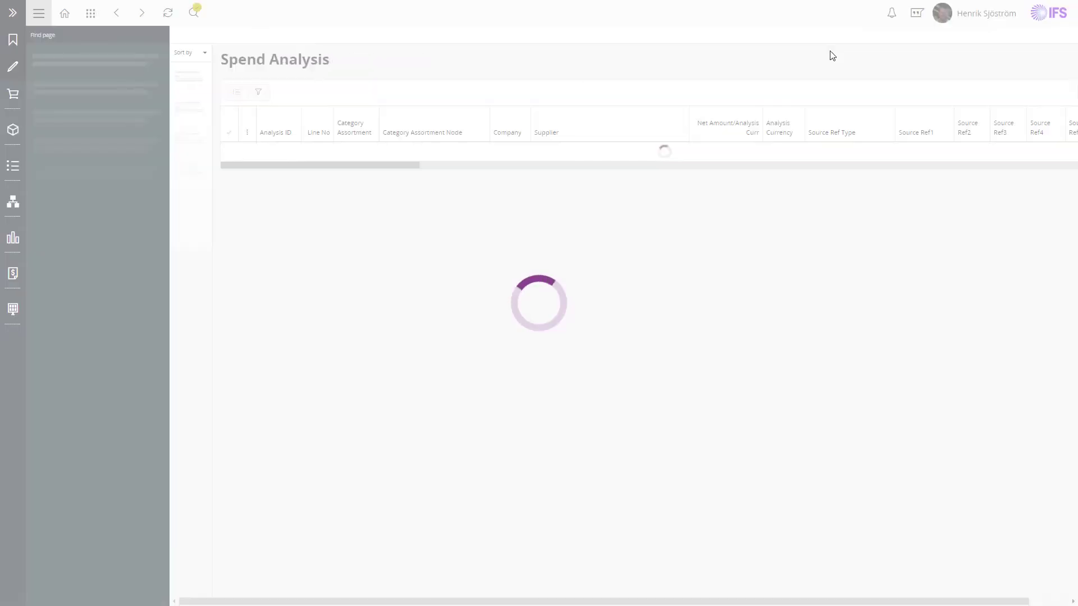